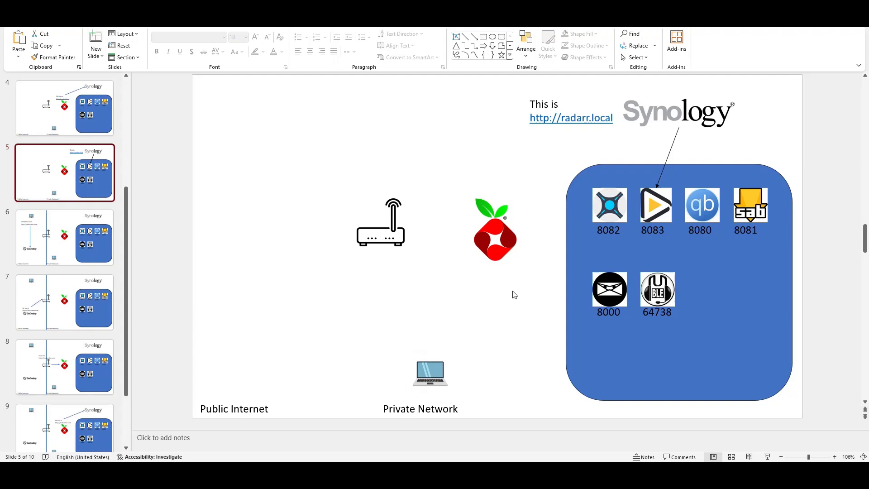
pyautogui.scroll(-1, 74, 230)
pyautogui.scroll(-2, 75, 230)
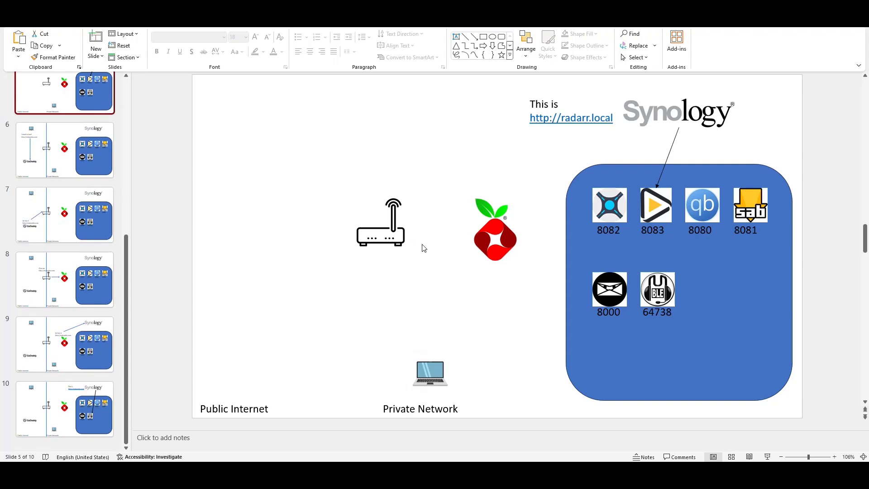
pyautogui.press('pagedown')
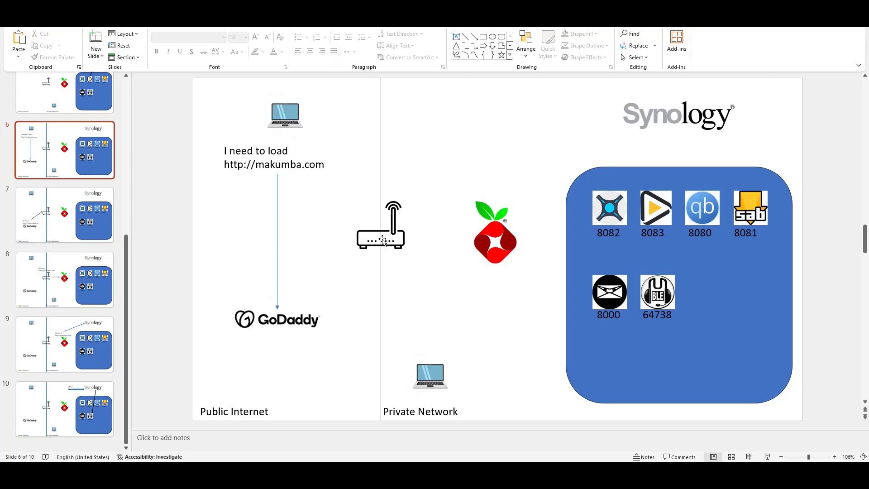
pyautogui.scroll(-1, 313, 233)
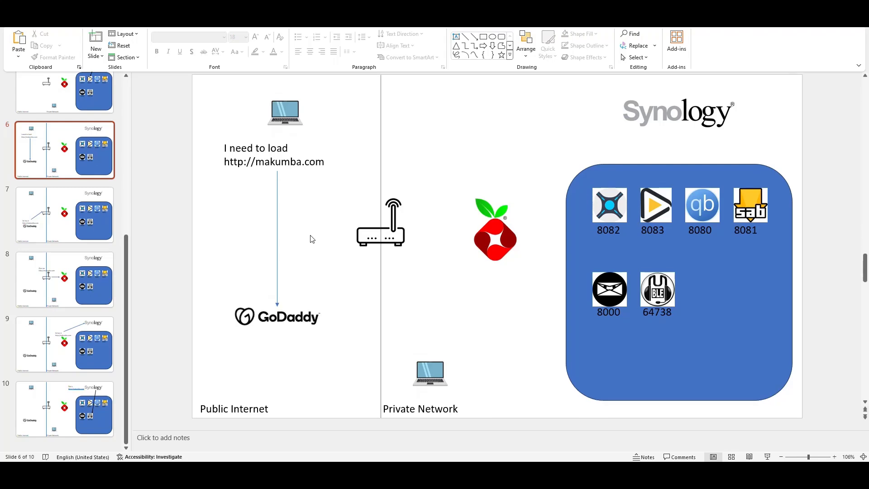
pyautogui.scroll(-2, 280, 322)
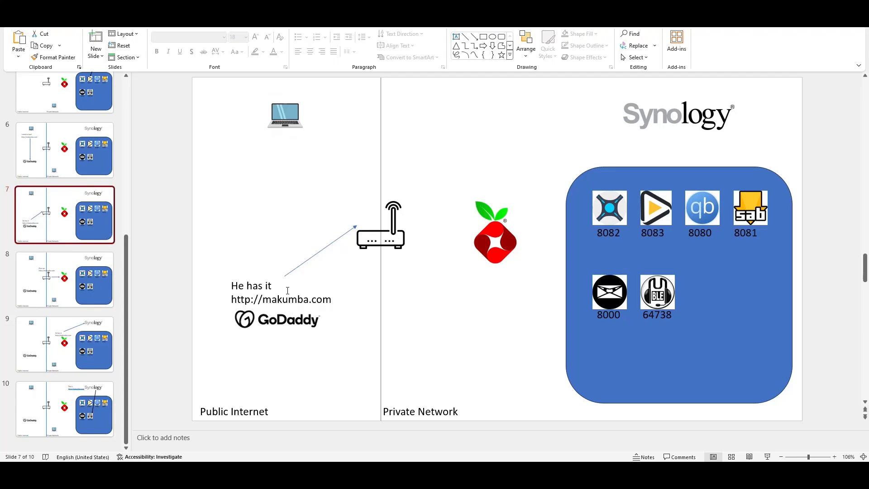
pyautogui.press('pageup')
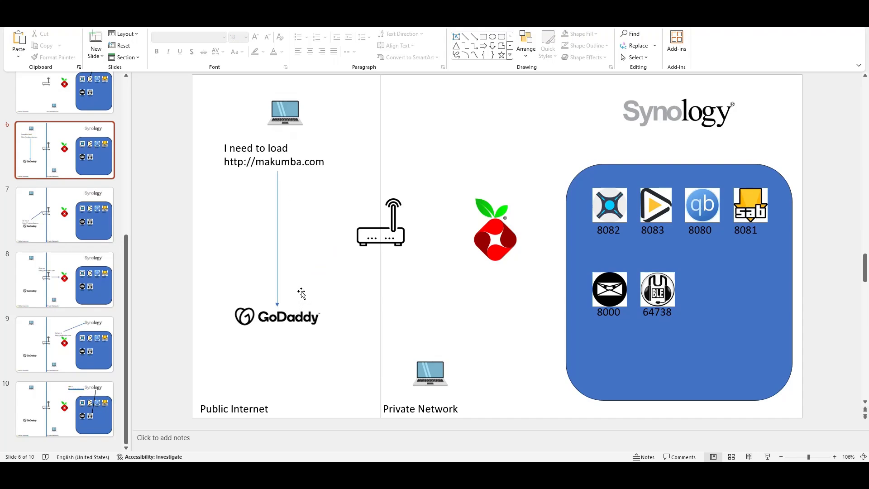
pyautogui.press('pagedown')
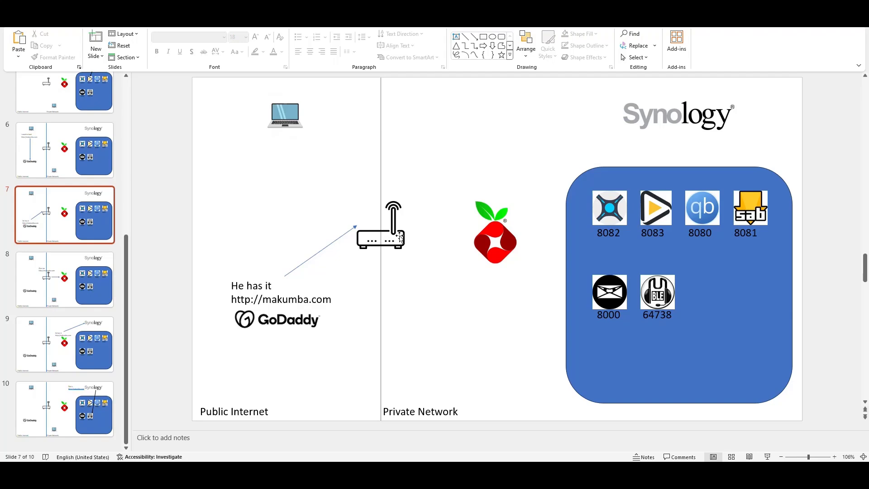
pyautogui.press('pagedown')
pyautogui.press('pagedown')
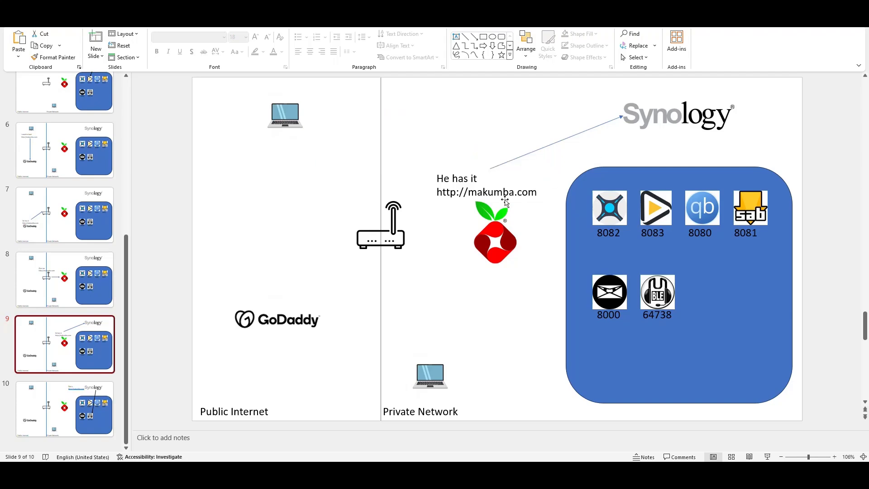
pyautogui.press('pagedown')
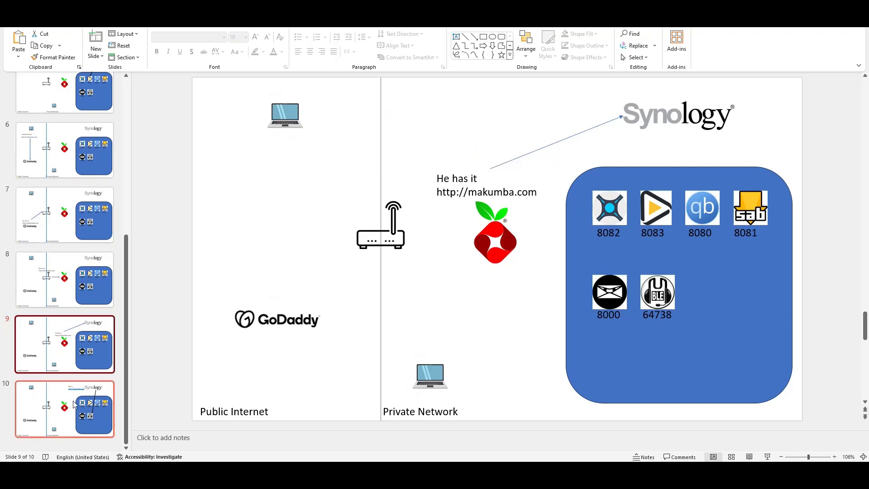
# Step: Switch to the Pi-hole admin page and open the Local DNS records page
pyautogui.click(162, 342)
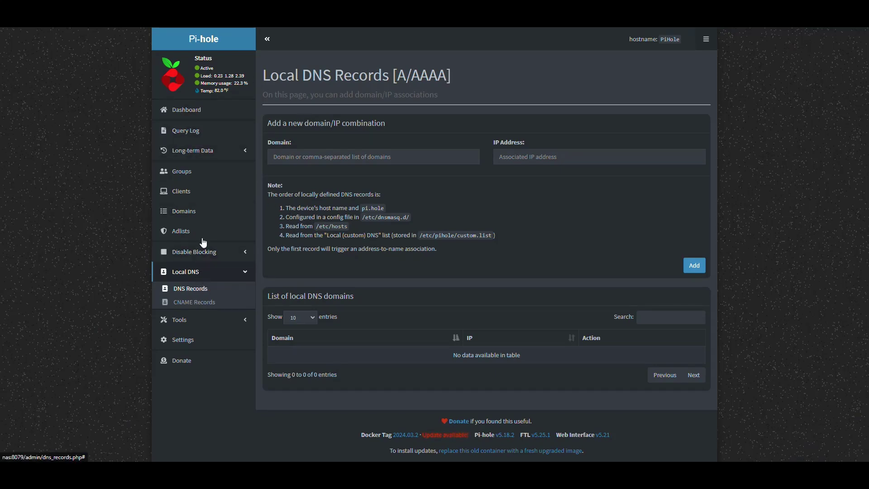
pyautogui.click(194, 110)
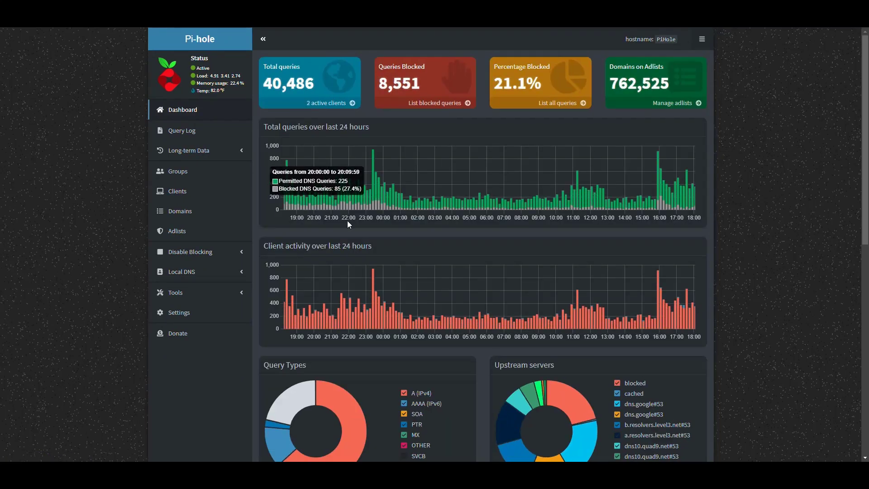
pyautogui.click(190, 272)
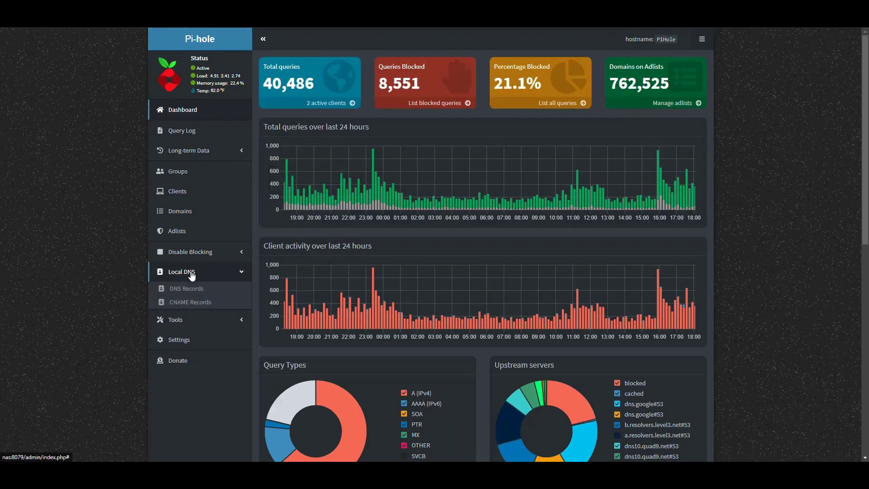
pyautogui.click(196, 290)
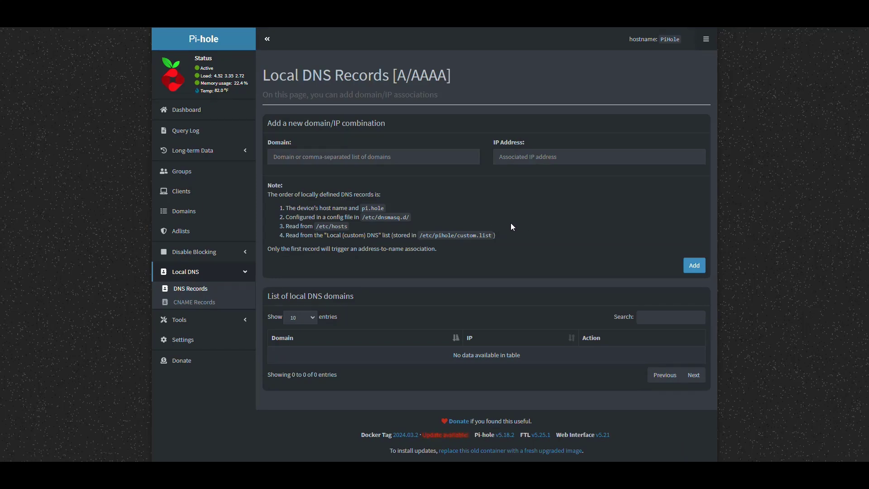
# Step: Add a local DNS record that maps the domain radarr.local to 10.0.0.73
pyautogui.click(403, 153)
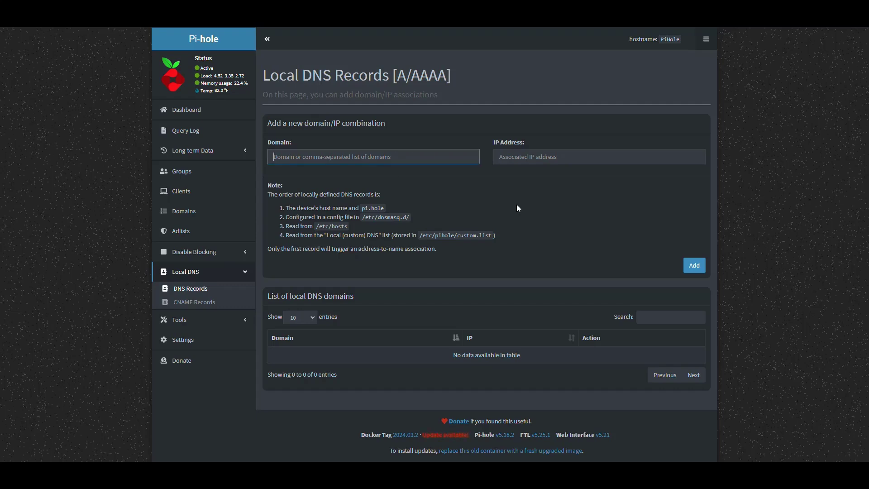
pyautogui.write('radarr.local')
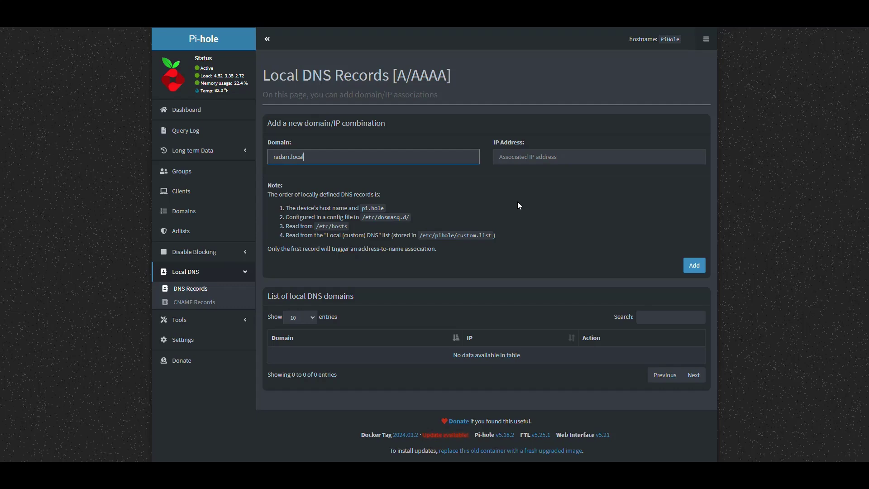
pyautogui.click(525, 156)
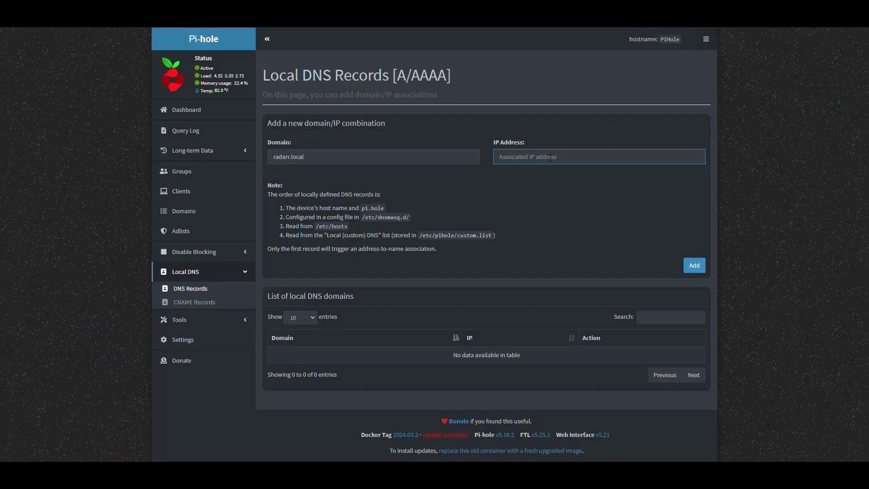
pyautogui.write('10.0.0.73')
pyautogui.click(696, 268)
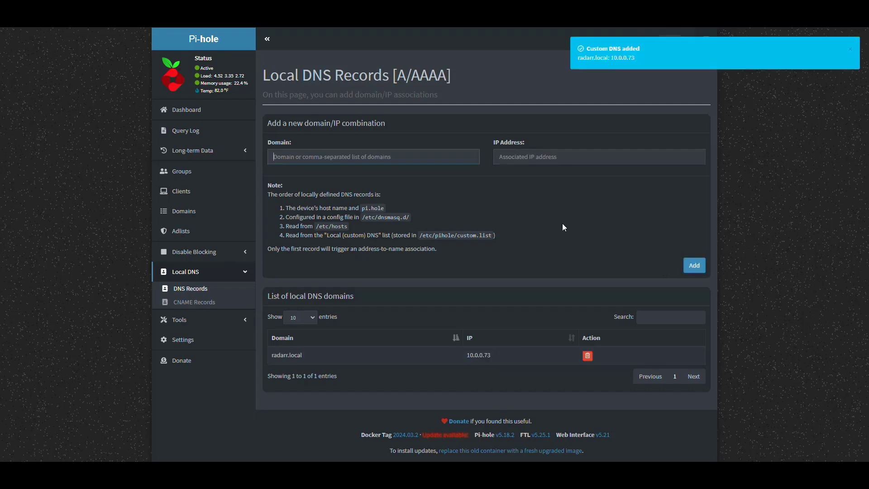
pyautogui.moveTo(289, 297); pyautogui.dragTo(355, 297)
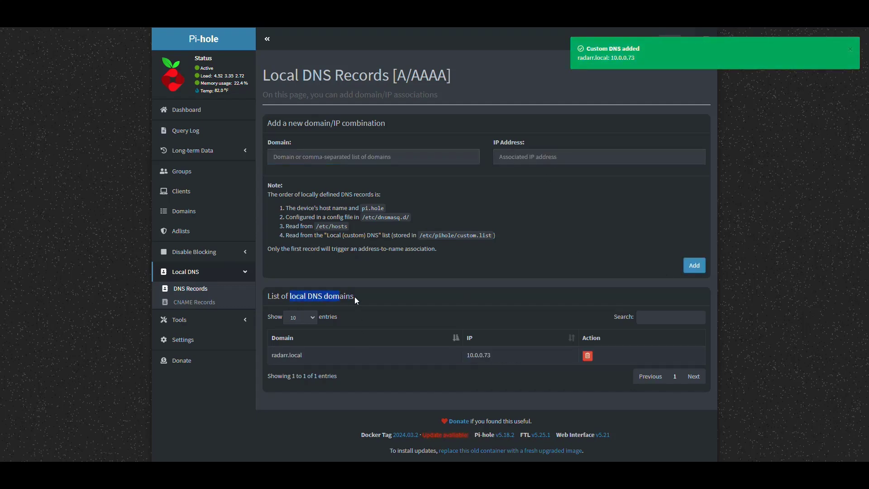
pyautogui.click(371, 295)
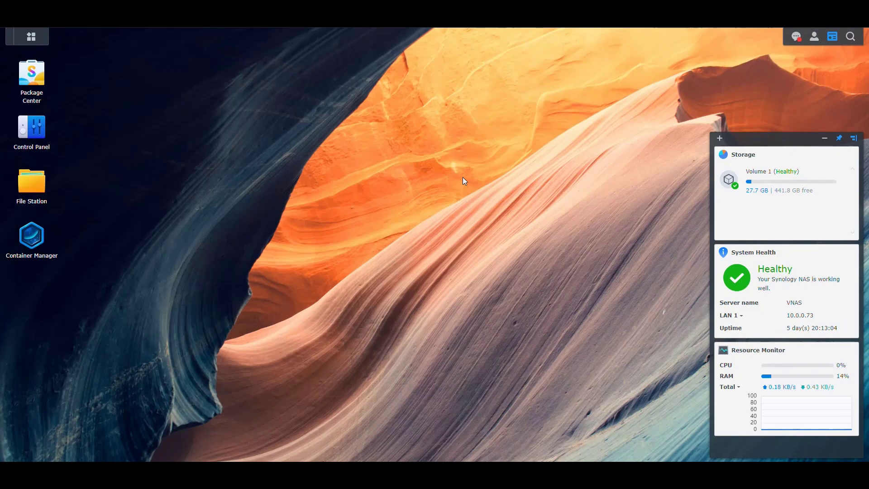
# Step: Switch to Synology DSM and open the Reverse Proxy list in the Login Portal's advanced settings
pyautogui.click(32, 129)
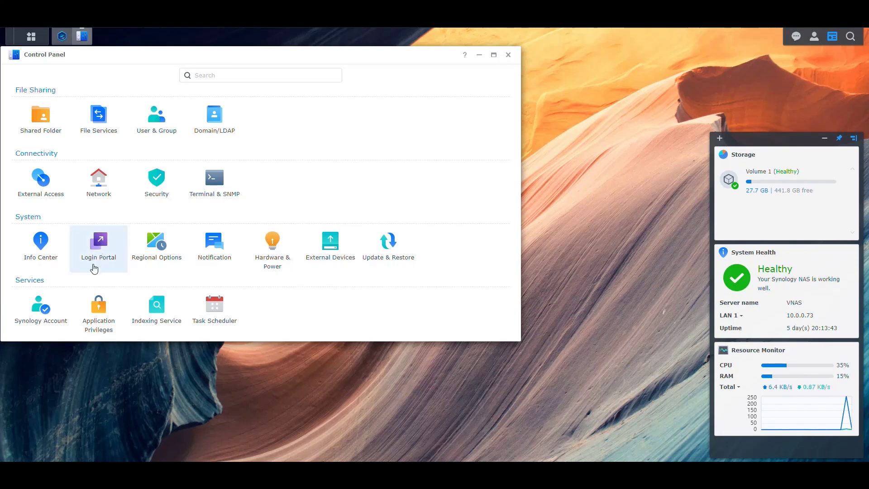
pyautogui.click(100, 245)
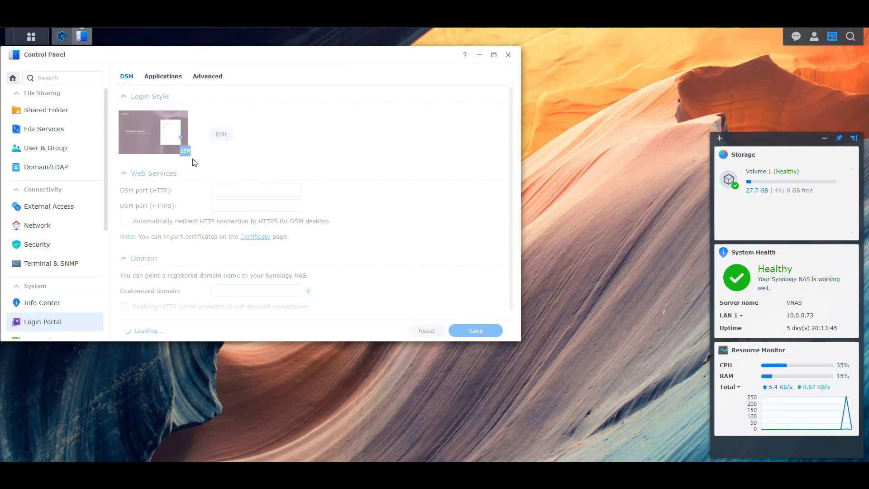
pyautogui.click(212, 80)
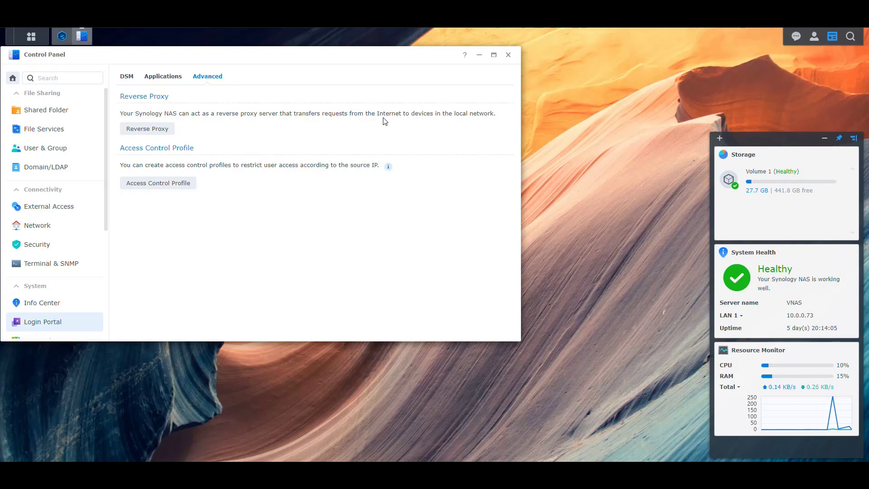
pyautogui.click(157, 130)
pyautogui.moveTo(281, 103); pyautogui.dragTo(381, 115)
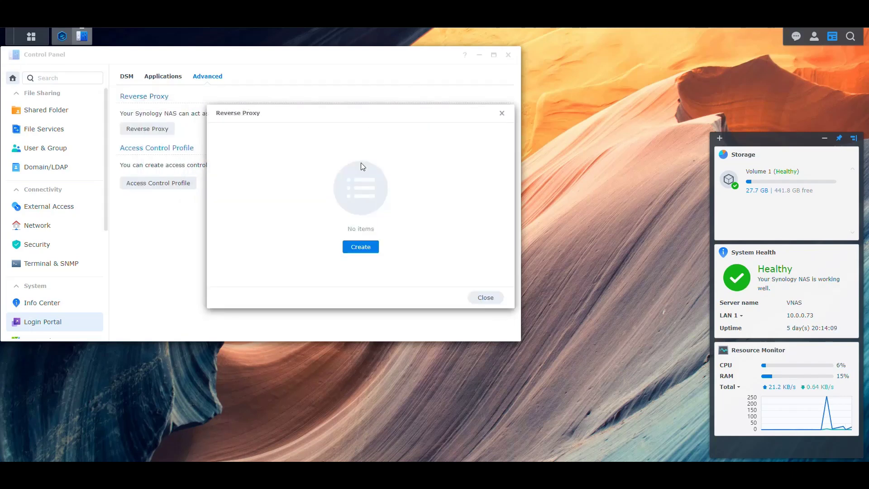
# Step: Create a reverse proxy rule named Radarr with HTTP source hostname radarr.local and port 80
pyautogui.click(362, 247)
pyautogui.click(390, 130)
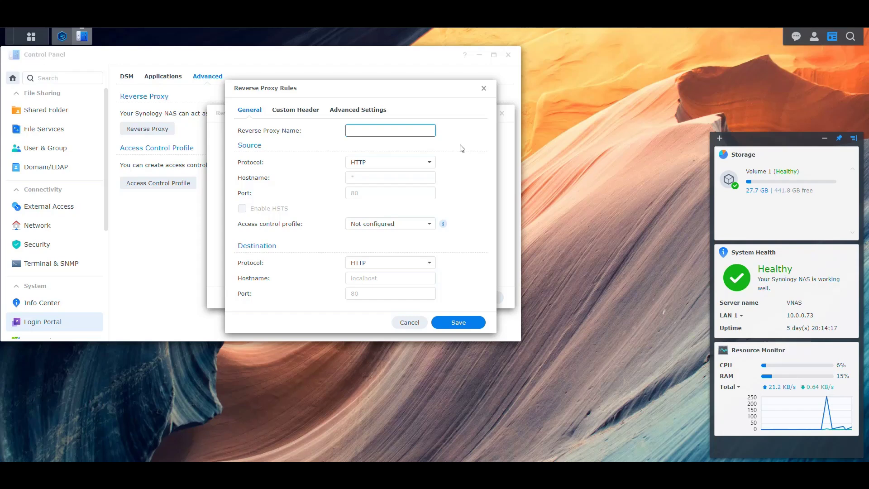
pyautogui.write('Radarr')
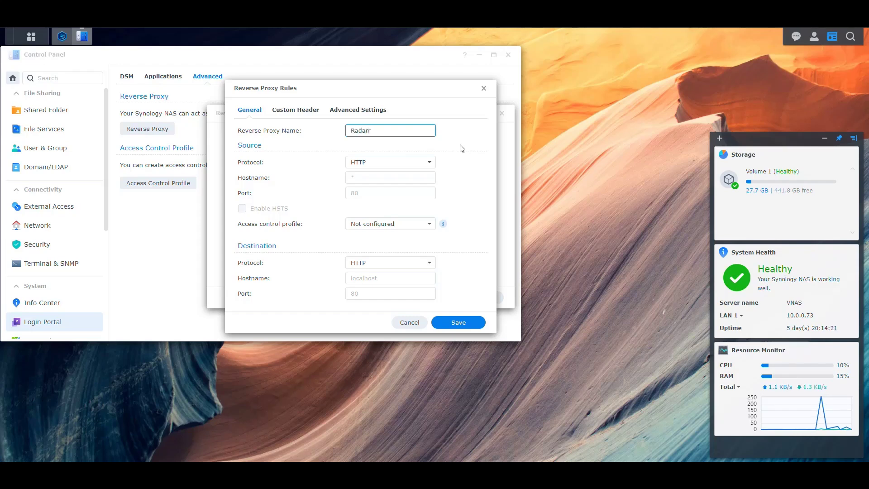
pyautogui.click(373, 179)
pyautogui.write('radarr.local')
pyautogui.click(381, 192)
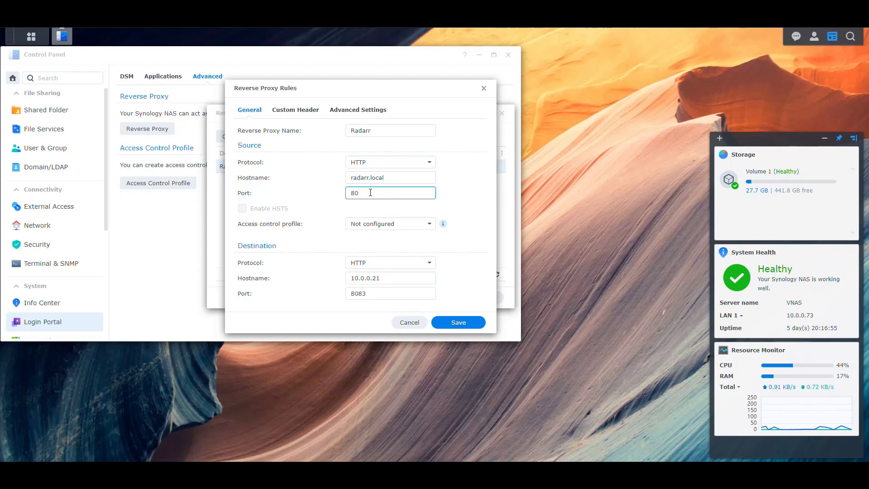
# Step: Set the Radarr rule's HTTP destination to hostname 10.0.0.21 and port 8083, and save the rule
pyautogui.moveTo(380, 277); pyautogui.dragTo(307, 277)
pyautogui.click(388, 278)
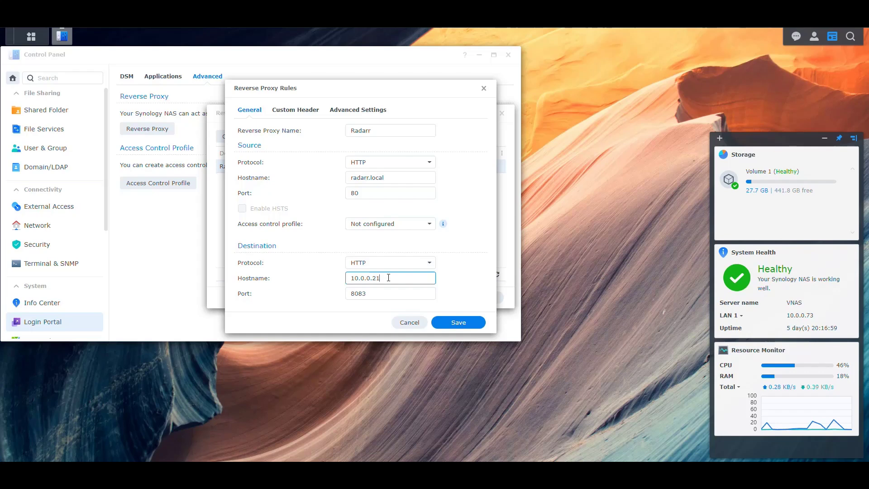
pyautogui.moveTo(388, 278); pyautogui.dragTo(320, 280)
pyautogui.click(367, 295)
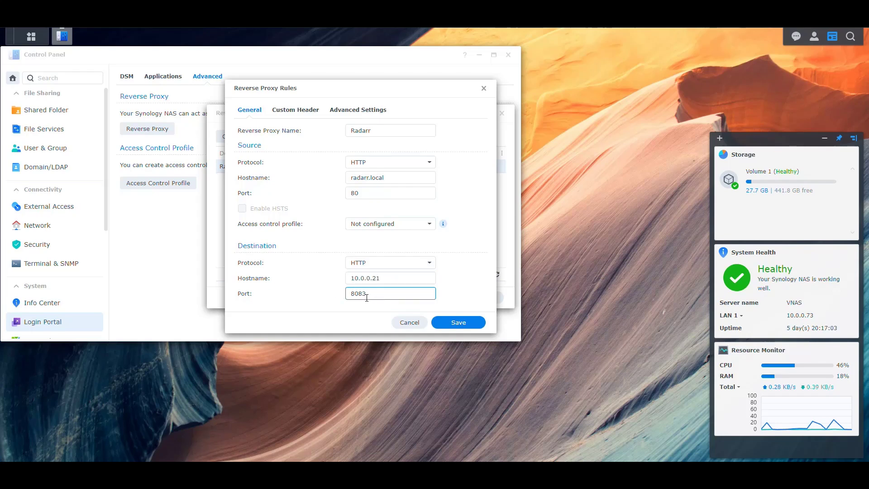
pyautogui.moveTo(366, 298); pyautogui.dragTo(316, 299)
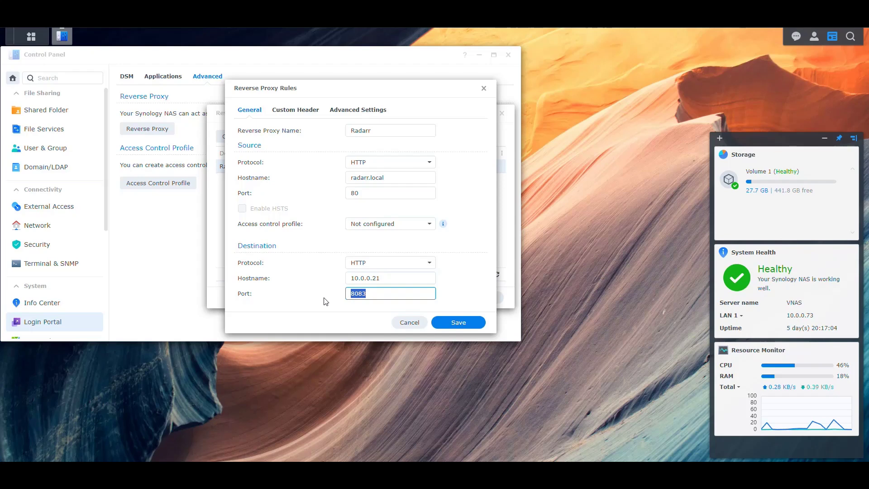
pyautogui.click(373, 295)
pyautogui.click(452, 322)
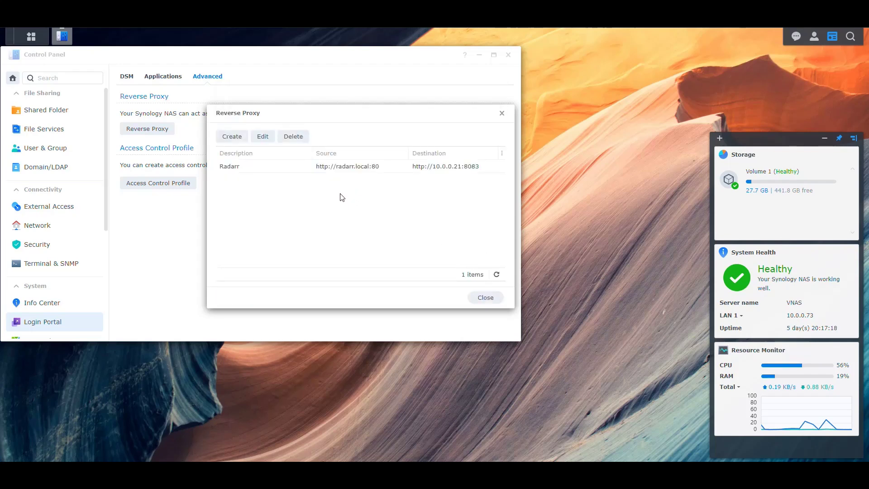
# Step: Check the Radarr sign-in page served through the new reverse proxy rule
pyautogui.click(357, 171)
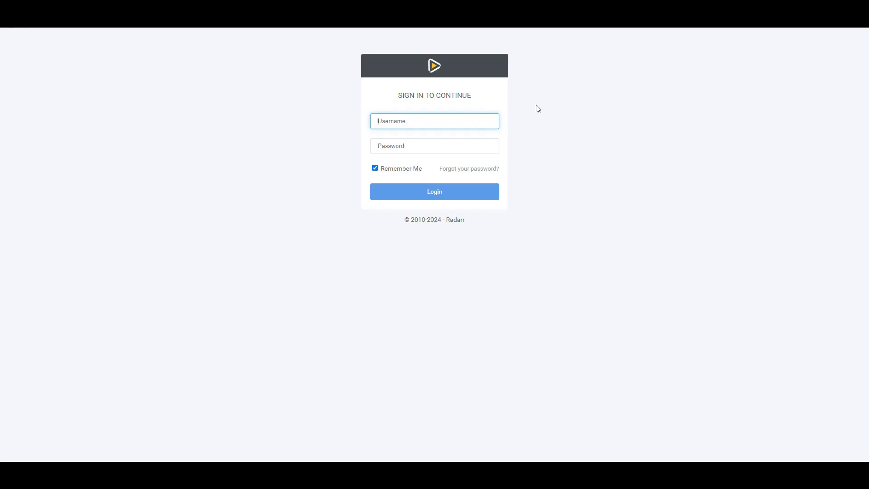
pyautogui.moveTo(477, 220); pyautogui.dragTo(464, 226)
pyautogui.click(552, 218)
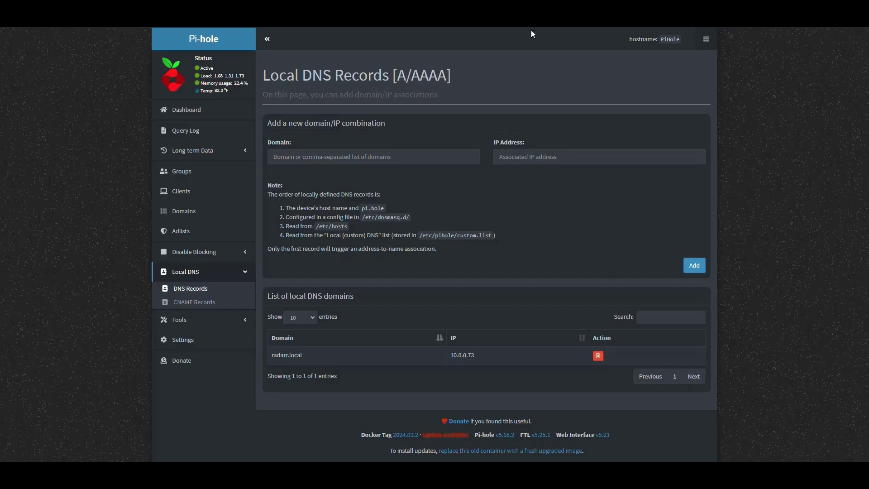
# Step: Return to Pi-hole and add a local DNS record that maps torrents.com to 10.0.0.73
pyautogui.click(415, 158)
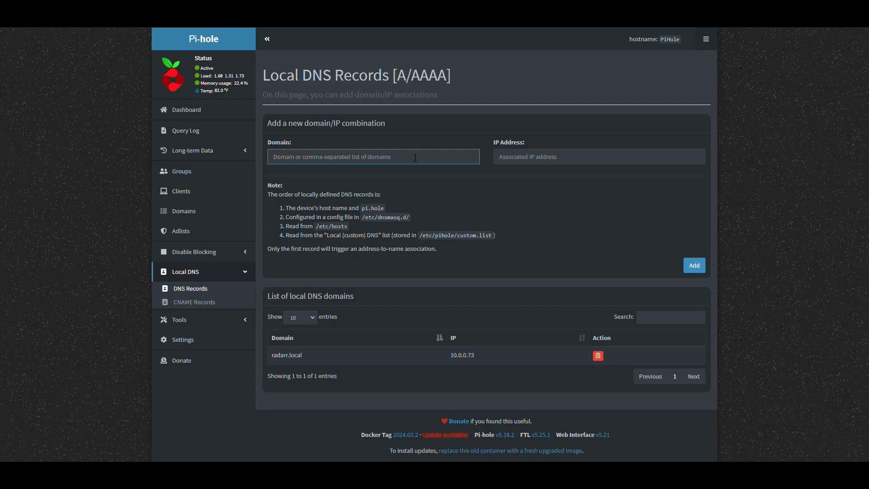
pyautogui.write('torre')
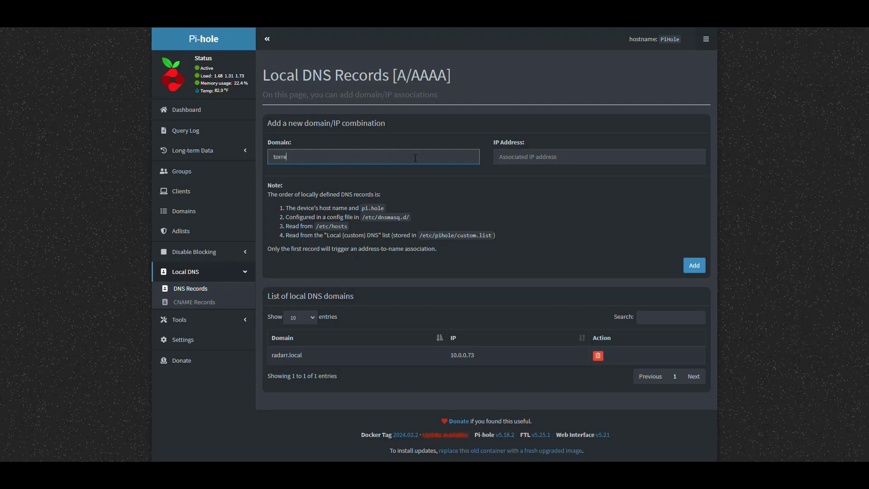
pyautogui.write('nts.com')
pyautogui.click(509, 160)
pyautogui.write('10.0.0.73')
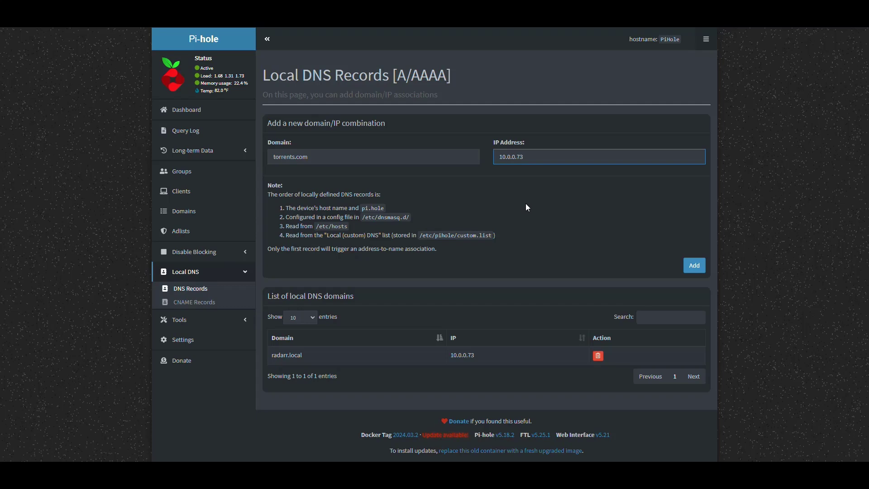
pyautogui.click(694, 265)
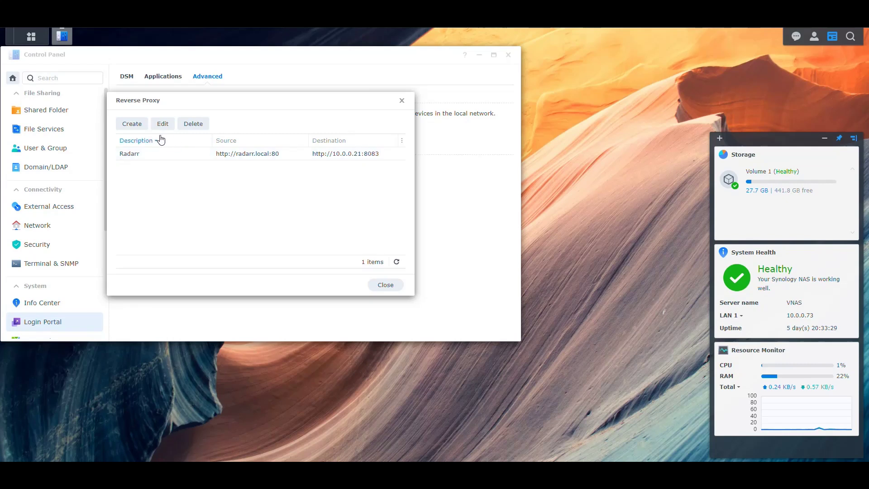
# Step: Create a reverse proxy rule named Torrents with HTTP source hostname torrents.com and port 80
pyautogui.click(132, 124)
pyautogui.click(263, 118)
pyautogui.write('Torrents')
pyautogui.click(270, 165)
pyautogui.write('torrents.com')
pyautogui.click(287, 181)
pyautogui.write('80')
# Step: Set the Torrents rule's HTTP destination to hostname 10.0.0.21 and port 8080, and save the rule
pyautogui.click(279, 262)
pyautogui.write('10.0.0.21')
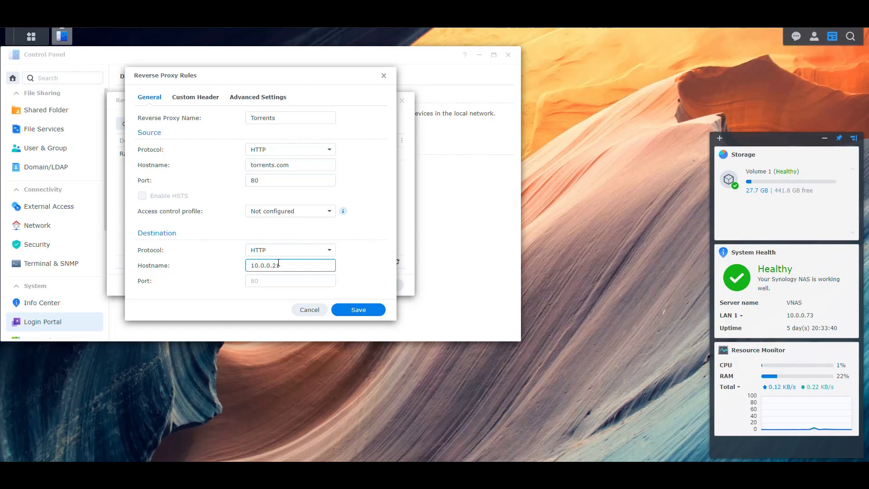
pyautogui.click(279, 277)
pyautogui.write('8080')
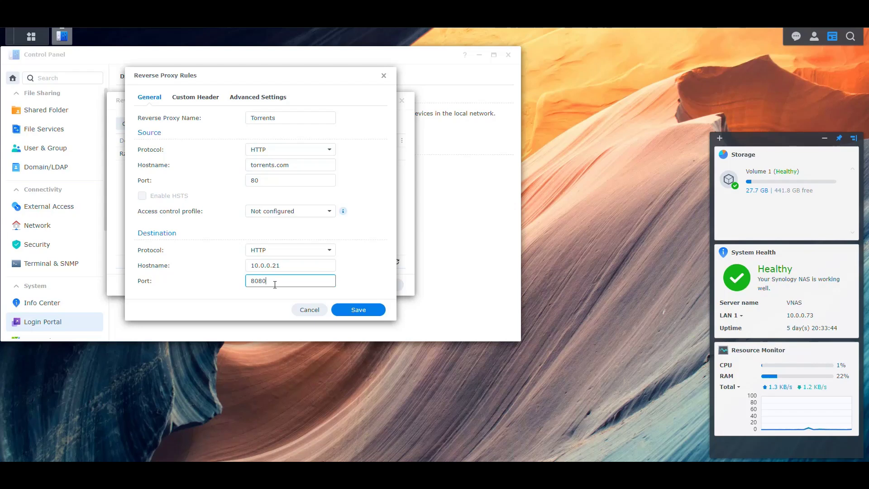
pyautogui.click(358, 309)
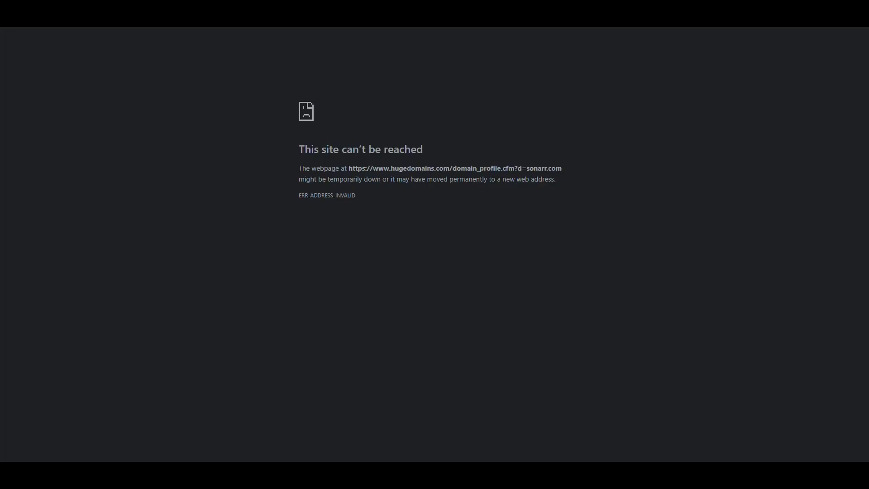
pyautogui.hotkey('ctrl', 'l')
pyautogui.write('http://torrents.com')
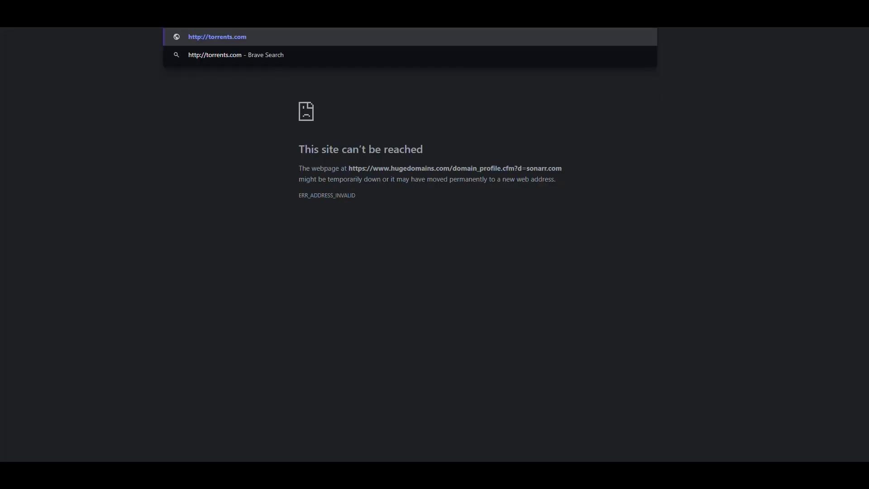
pyautogui.press('Return')
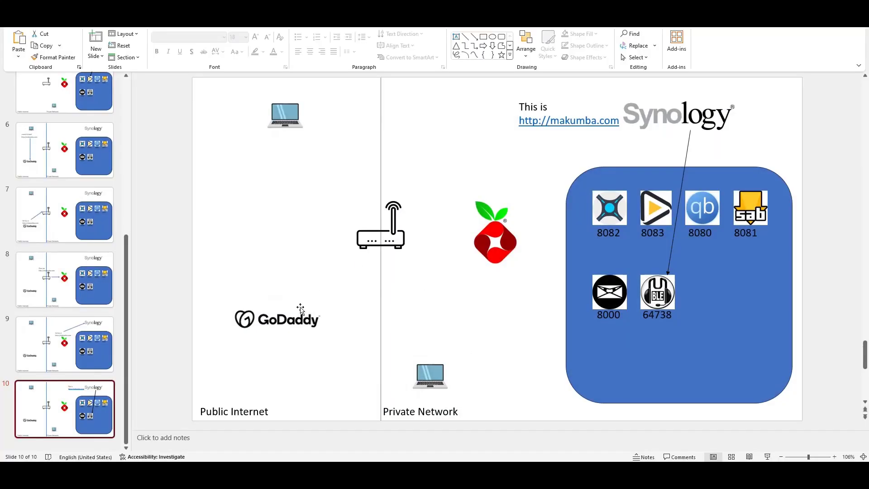
pyautogui.click(288, 322)
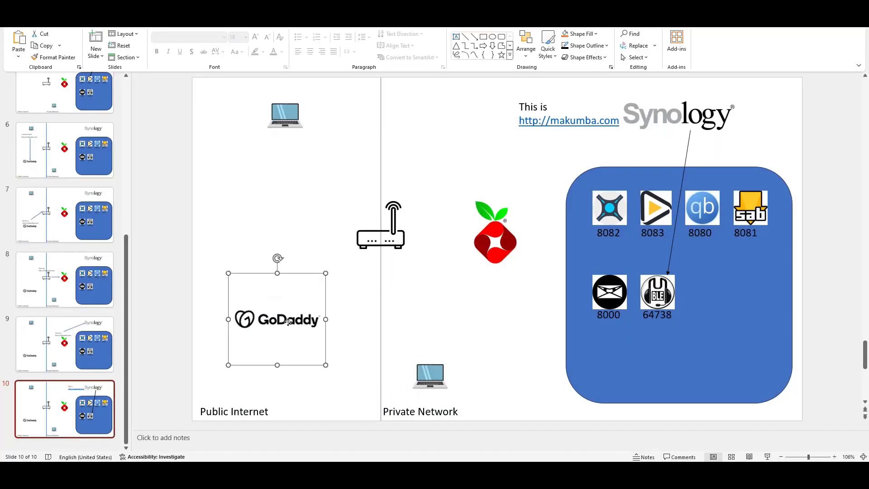
pyautogui.click(302, 209)
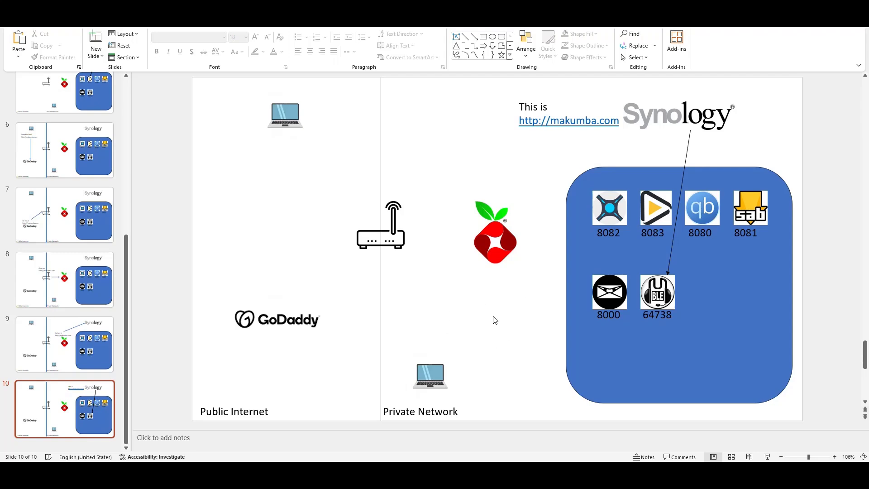
pyautogui.click(392, 238)
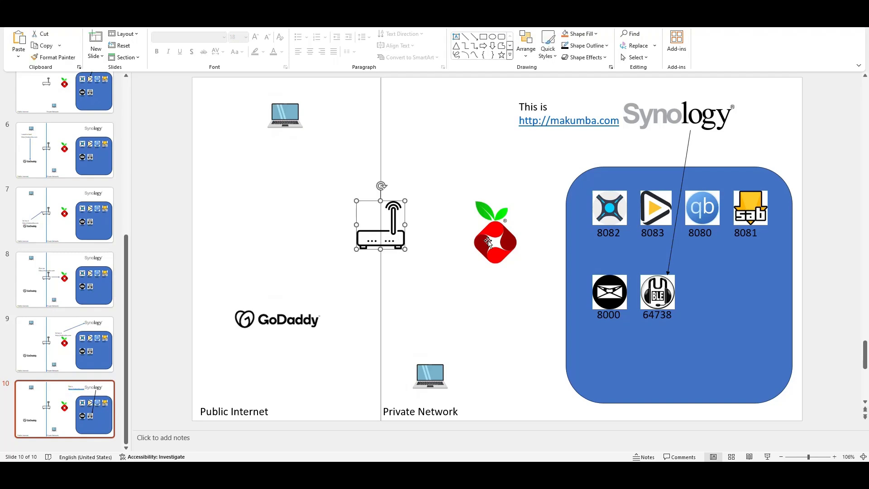